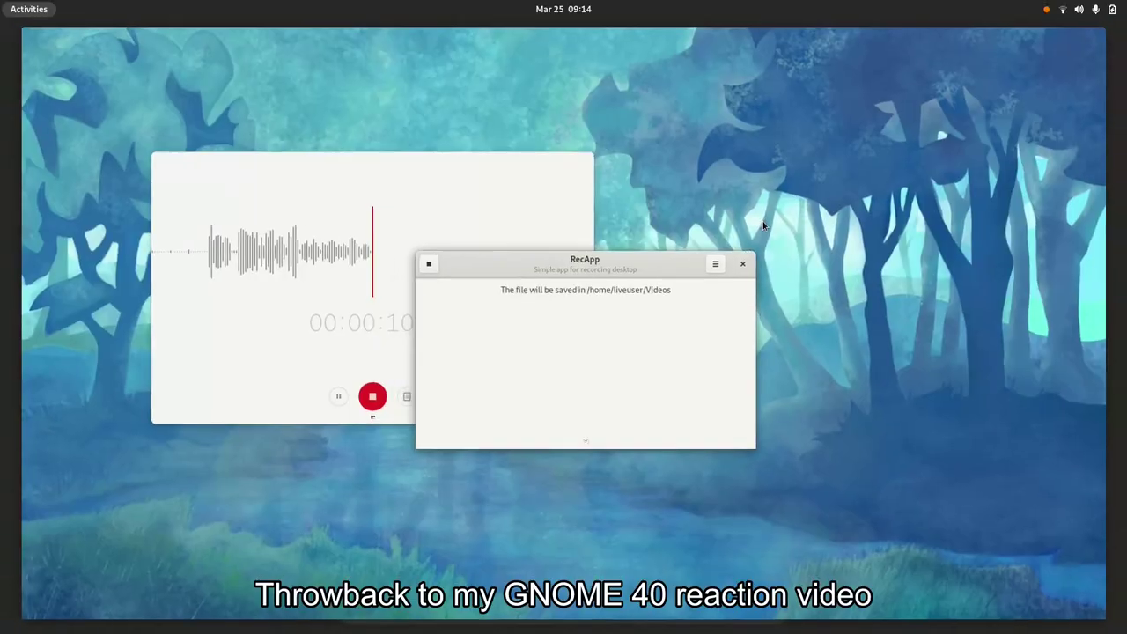
# Show GNOME's Activities overview, go back to the recording app, then move to the next workspace with Super+Page Down.
pyautogui.press('super')
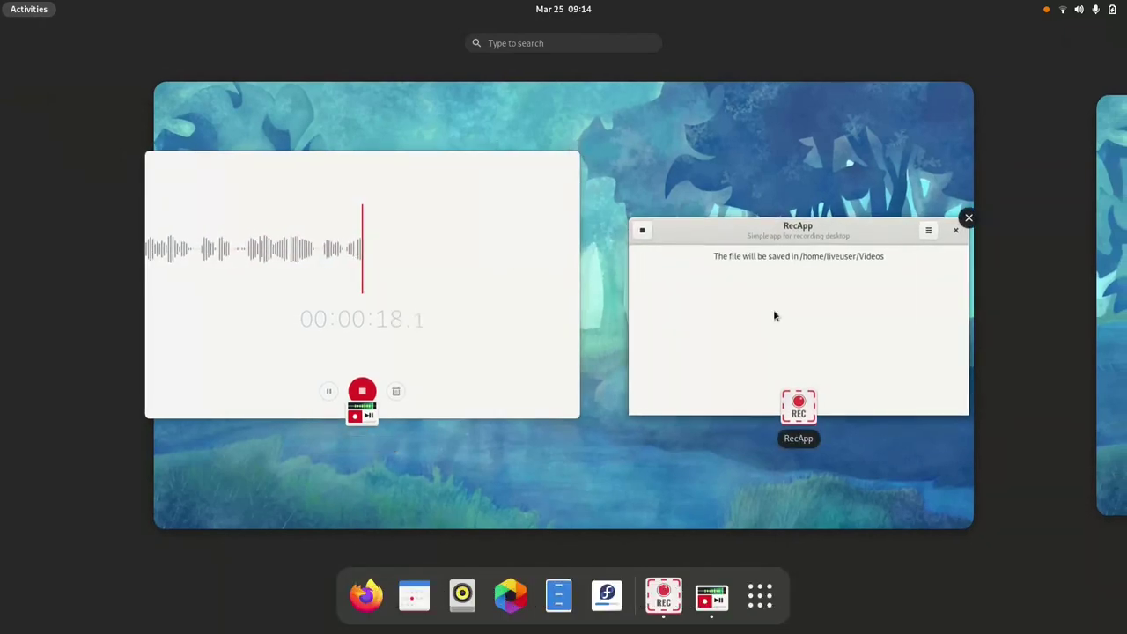
pyautogui.click(739, 321)
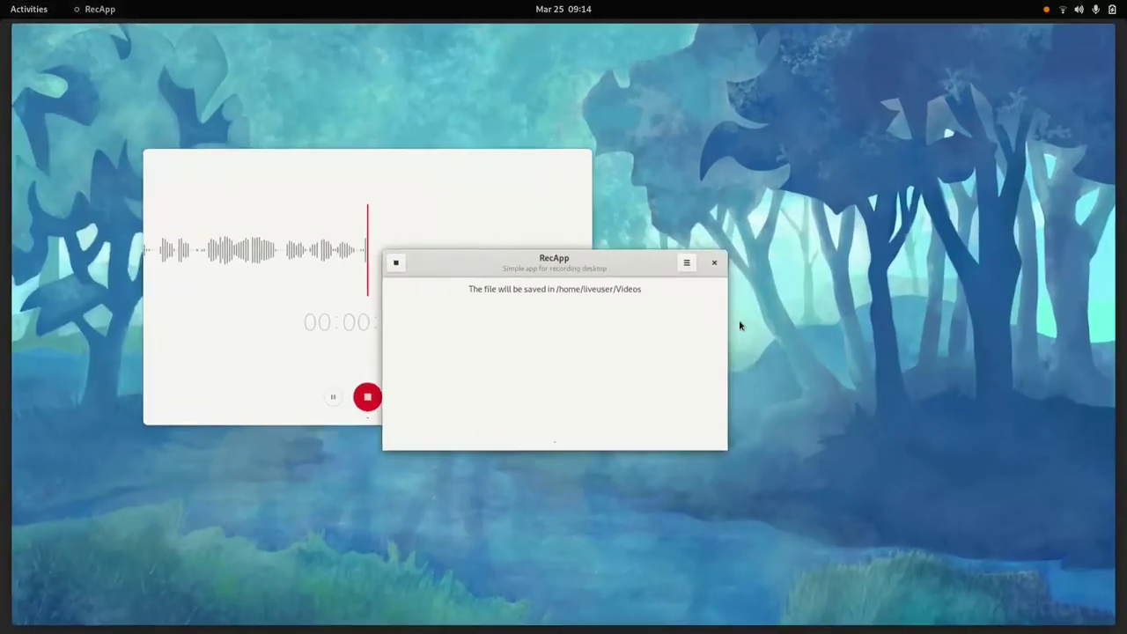
pyautogui.press('super+Page_Down')
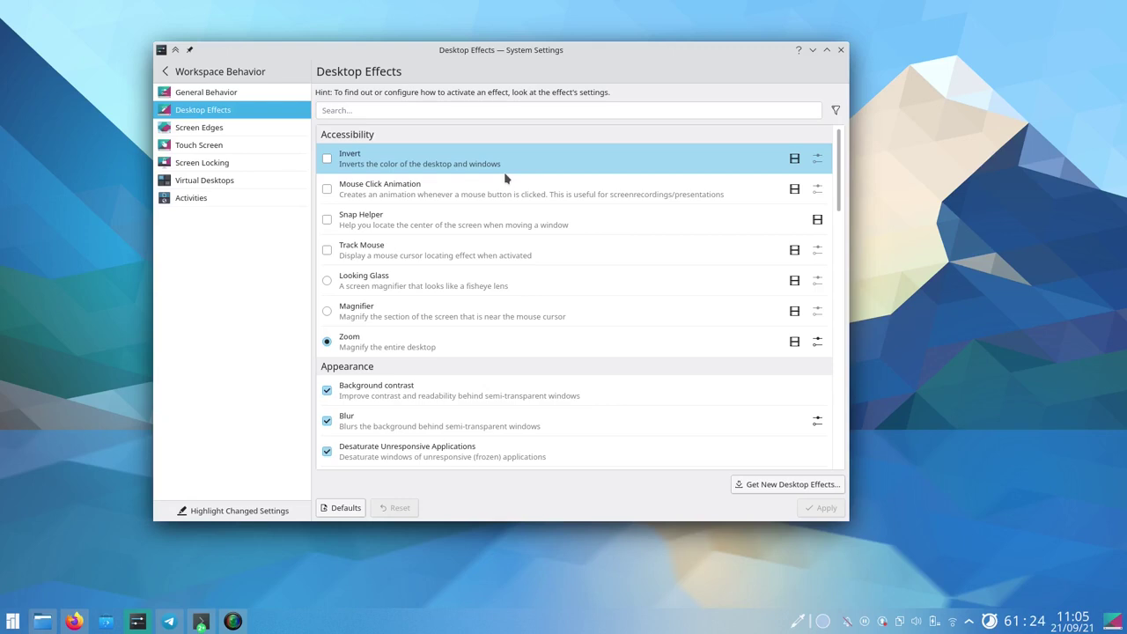
pyautogui.scroll(-2, 503, 176)
pyautogui.scroll(-2, 504, 176)
pyautogui.scroll(-2, 503, 176)
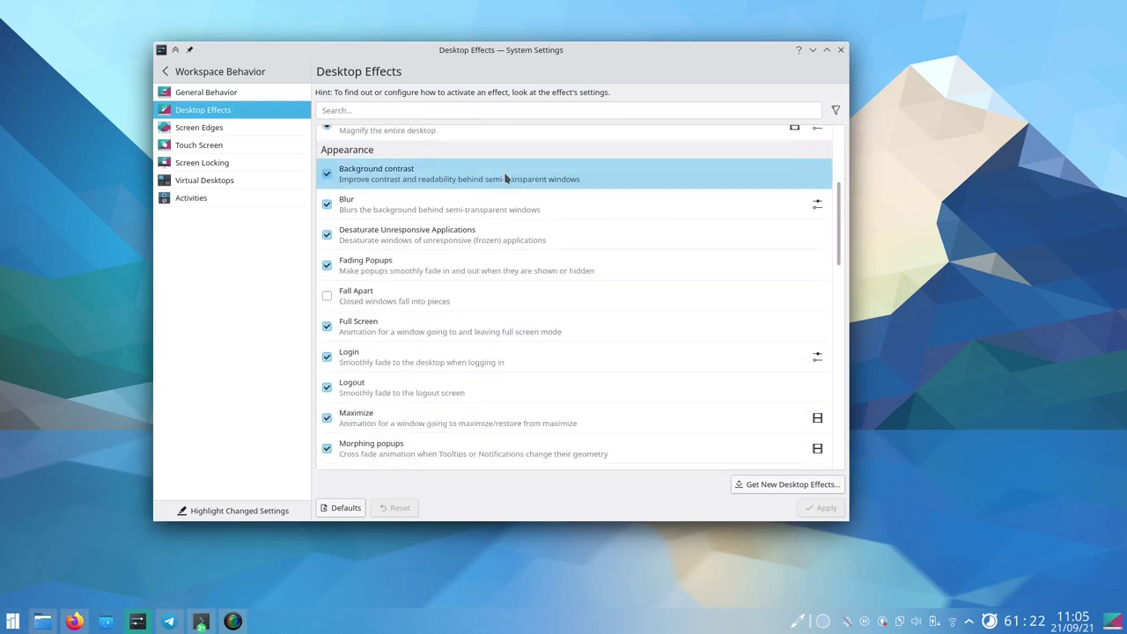
pyautogui.scroll(-3, 504, 176)
pyautogui.scroll(-3, 504, 176)
pyautogui.scroll(-1, 504, 176)
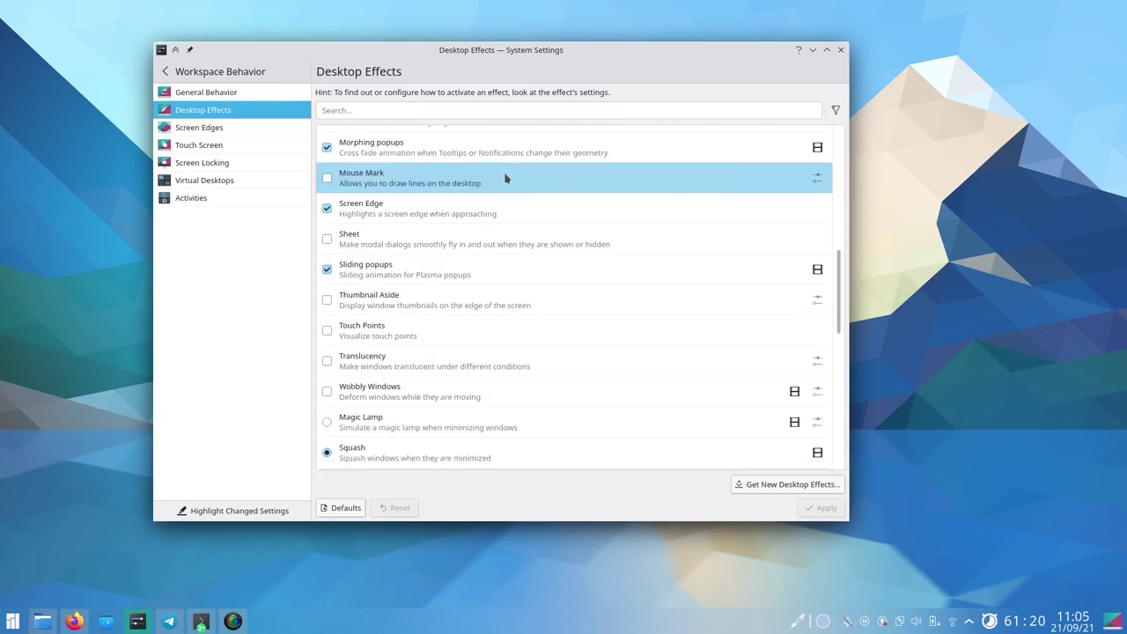
pyautogui.scroll(-3, 503, 178)
pyautogui.scroll(-2, 504, 178)
pyautogui.scroll(-3, 504, 178)
pyautogui.scroll(-2, 504, 178)
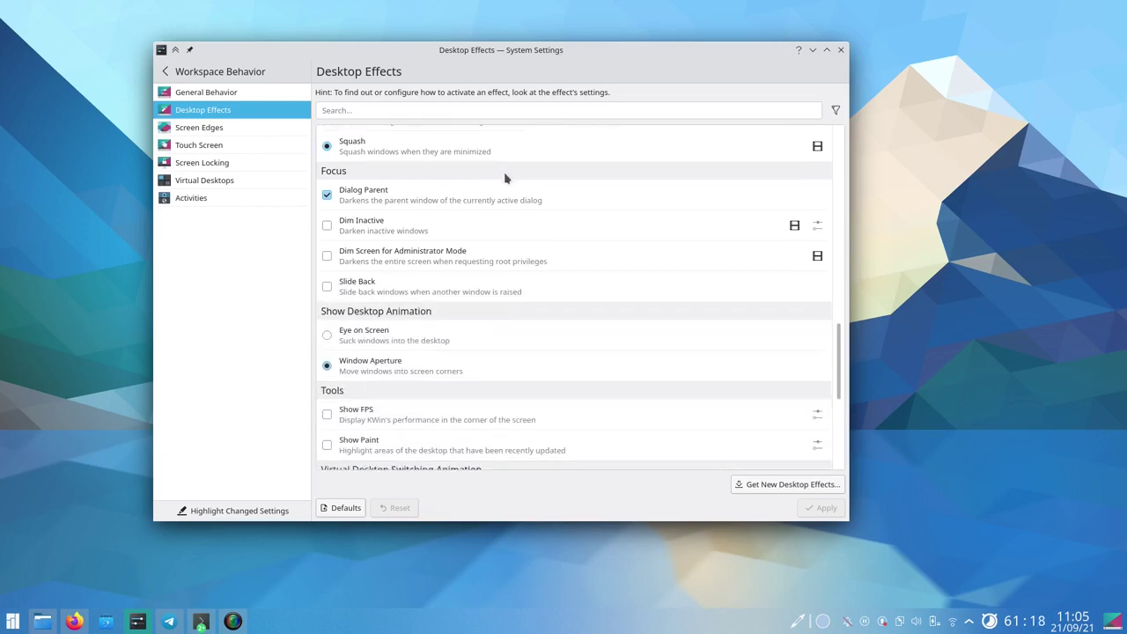
pyautogui.scroll(-3, 504, 177)
pyautogui.scroll(-2, 504, 178)
pyautogui.scroll(-2, 503, 178)
pyautogui.scroll(-2, 504, 178)
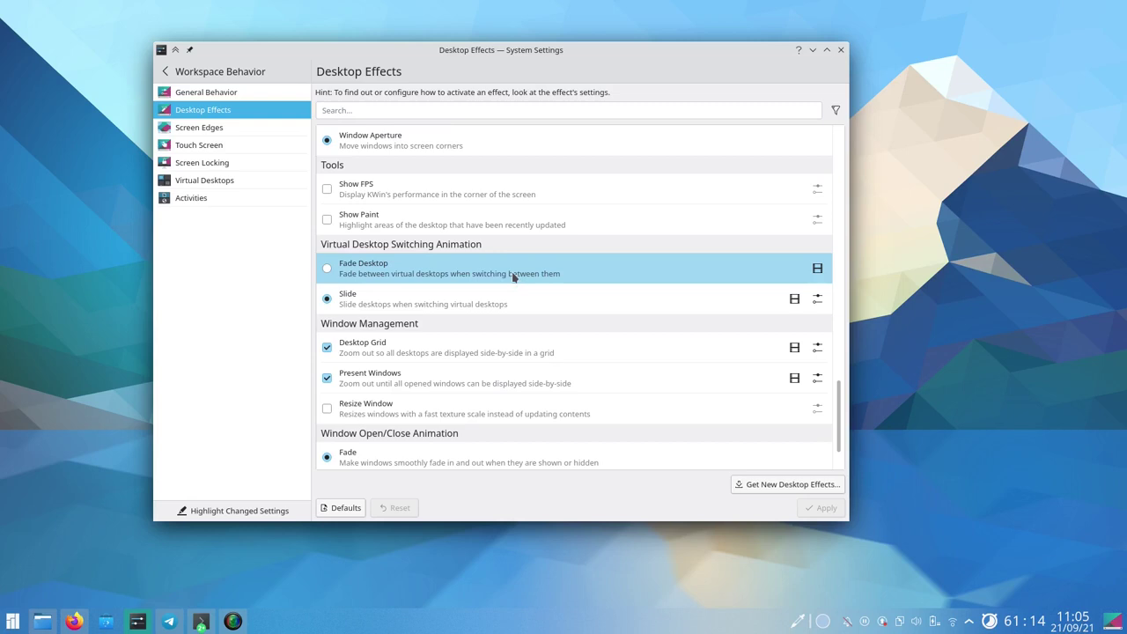
pyautogui.scroll(-1, 512, 273)
pyautogui.scroll(-1, 511, 273)
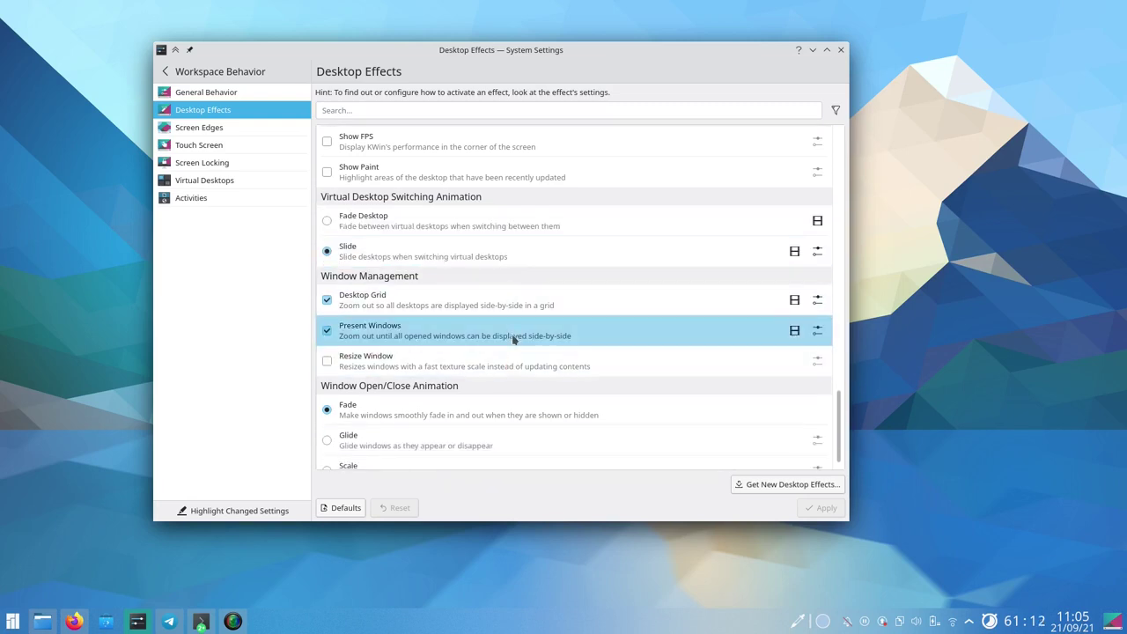
pyautogui.scroll(1, 515, 346)
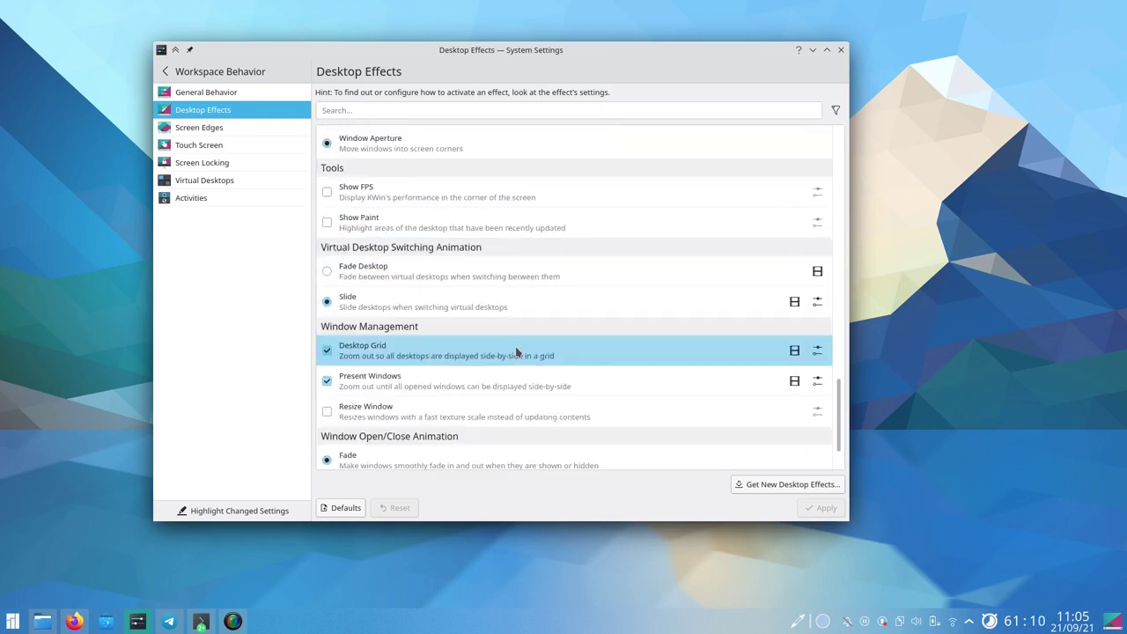
pyautogui.scroll(3, 515, 351)
pyautogui.scroll(2, 516, 351)
pyautogui.scroll(3, 515, 351)
pyautogui.scroll(3, 515, 351)
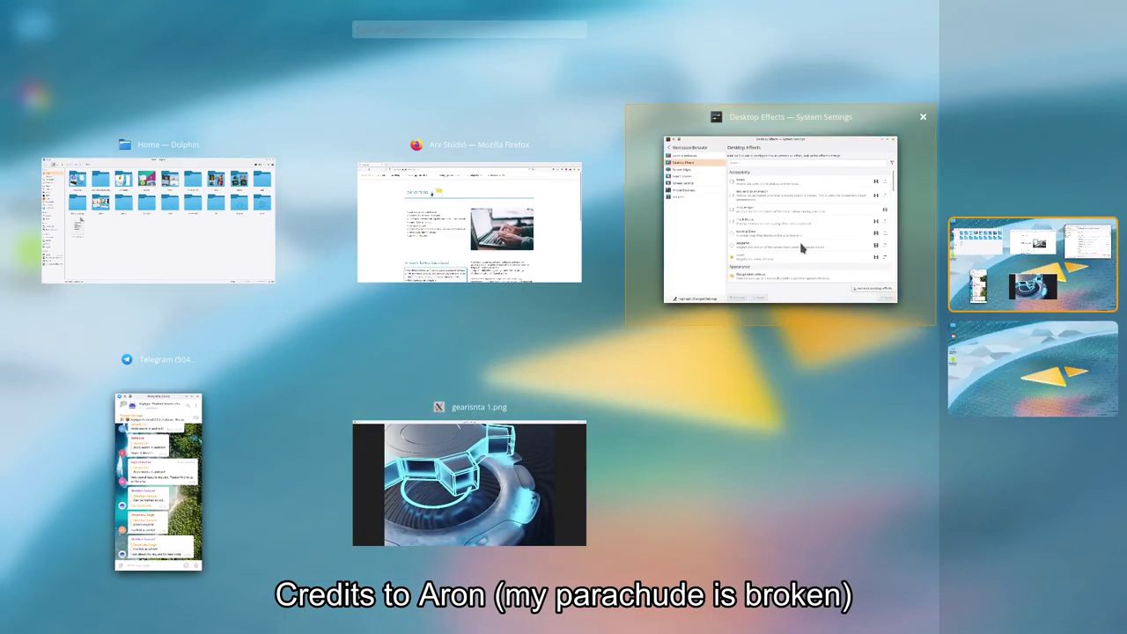
# Raise the Desktop Effects settings window, move it right, then switch to the Arx Stúdió browser.
pyautogui.click(802, 249)
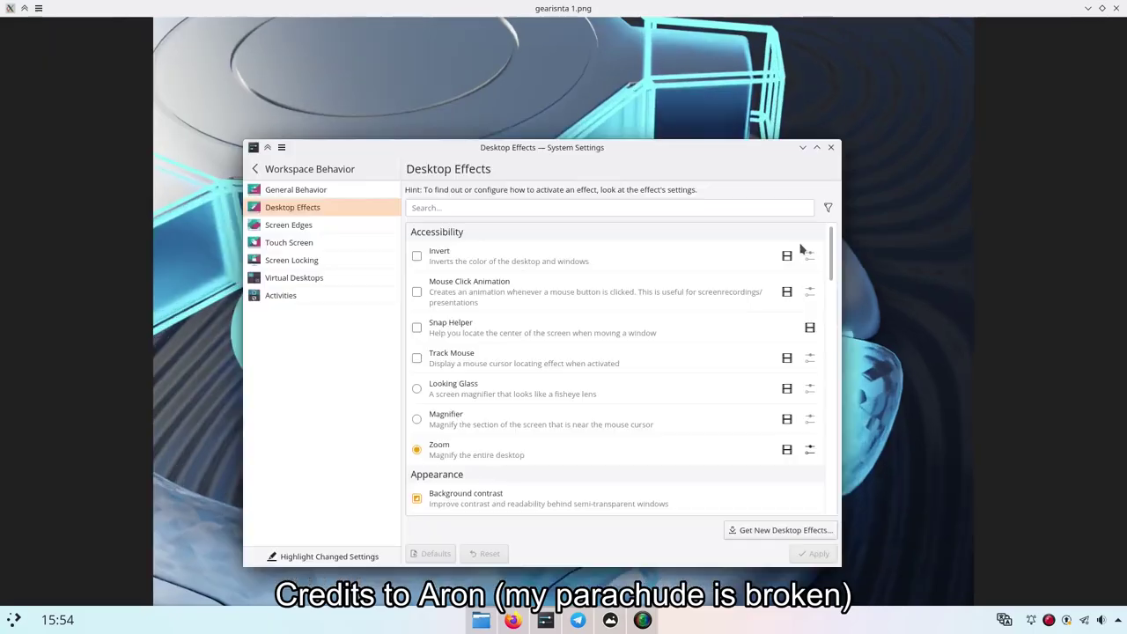
pyautogui.moveTo(586, 148); pyautogui.dragTo(762, 122)
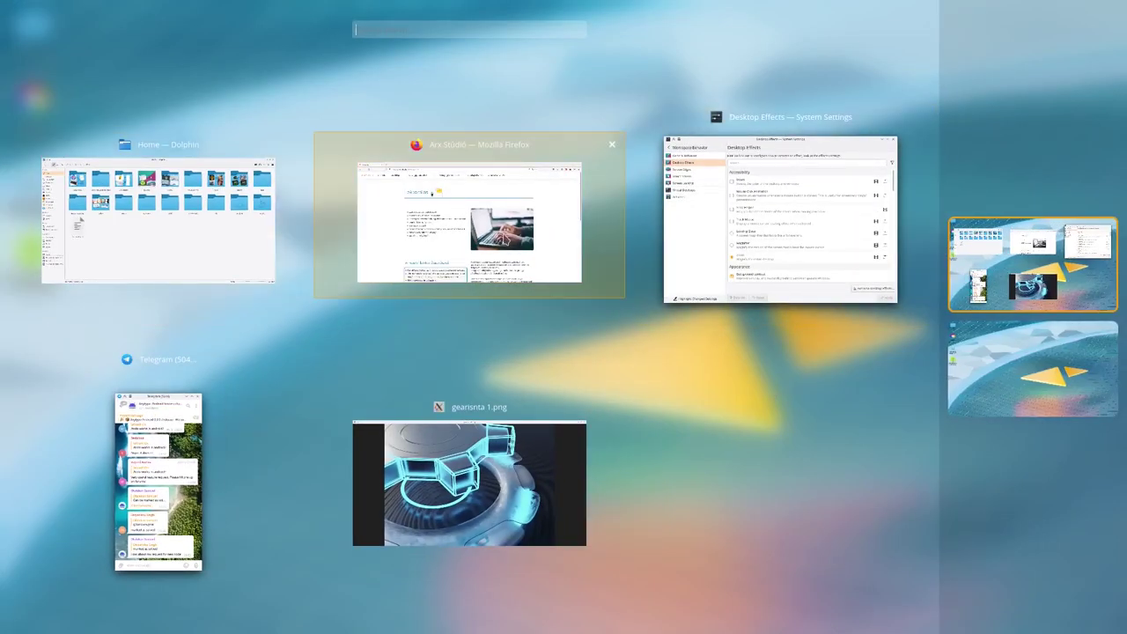
pyautogui.click(468, 221)
pyautogui.scroll(-5, 555, 327)
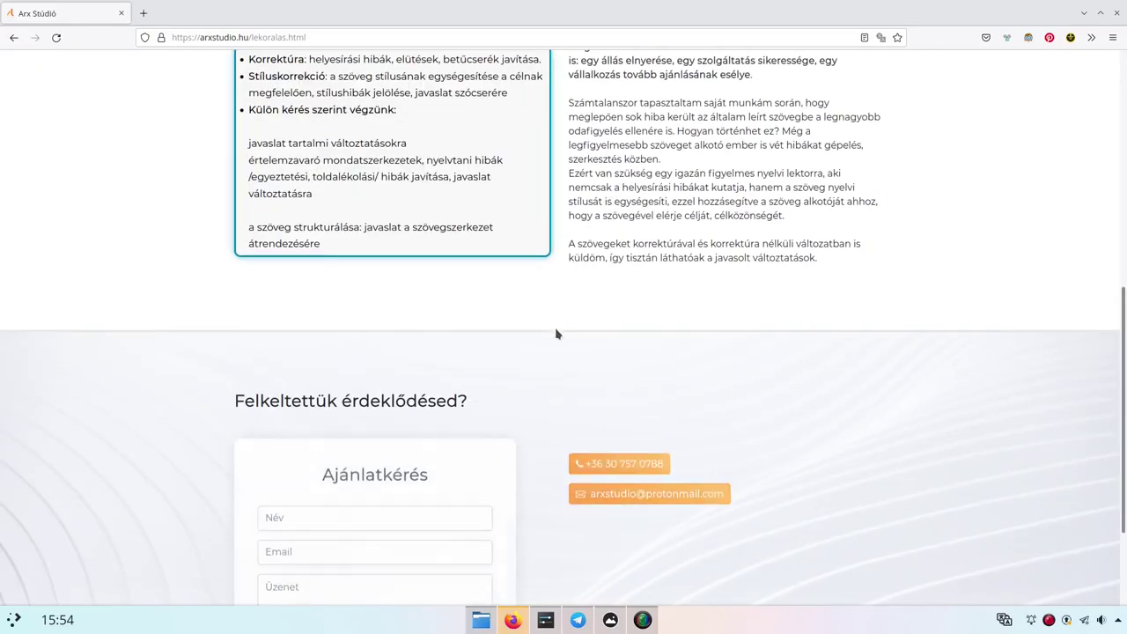
# Visit the empty Desktop 2 through the Alt+Tab overview, then return to Desktop 1.
pyautogui.hotkey('alt', 'Tab')
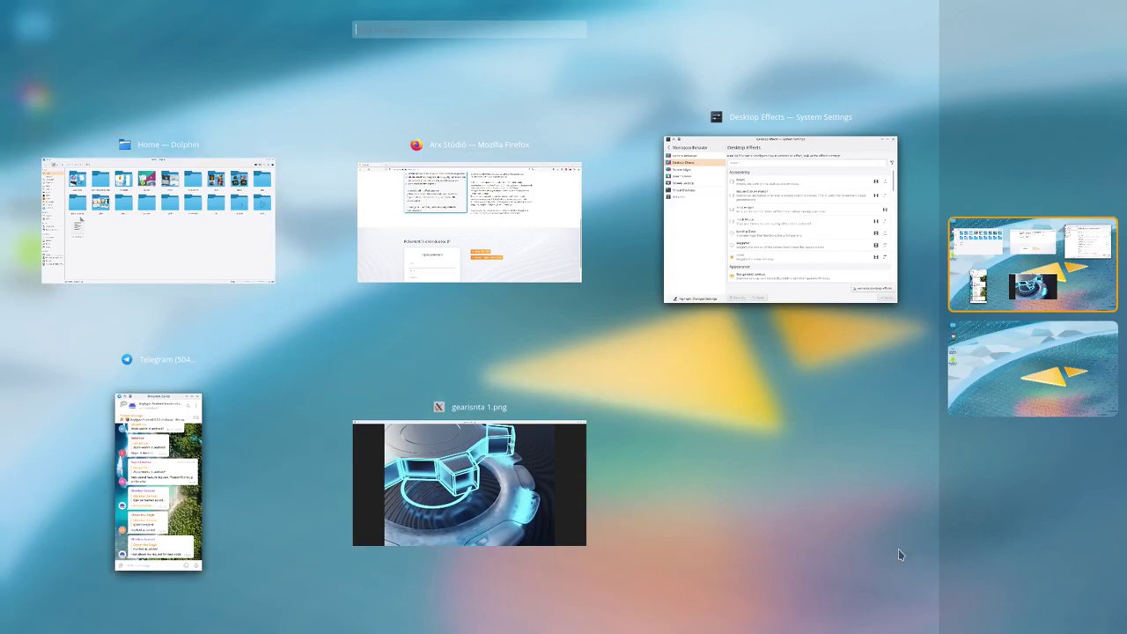
pyautogui.click(1061, 380)
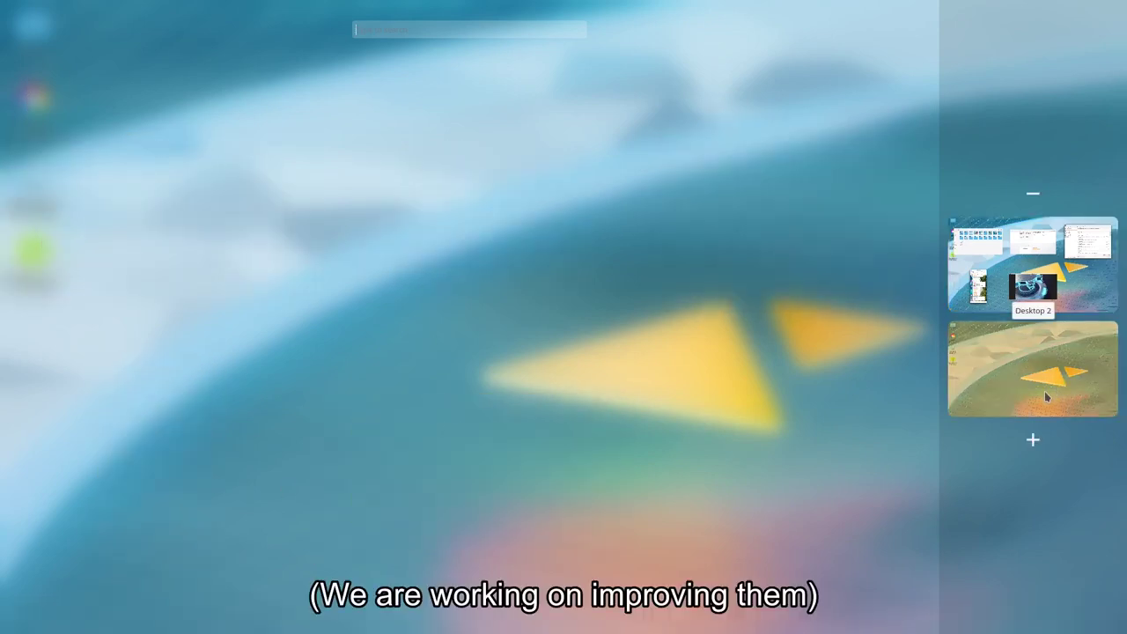
pyautogui.click(630, 314)
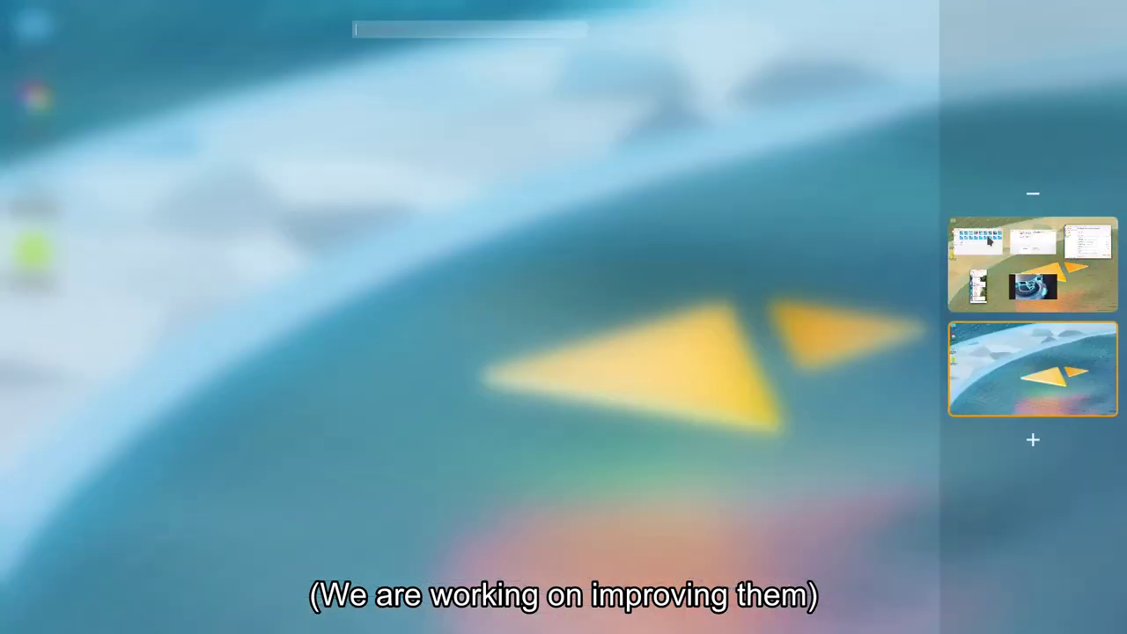
pyautogui.click(988, 240)
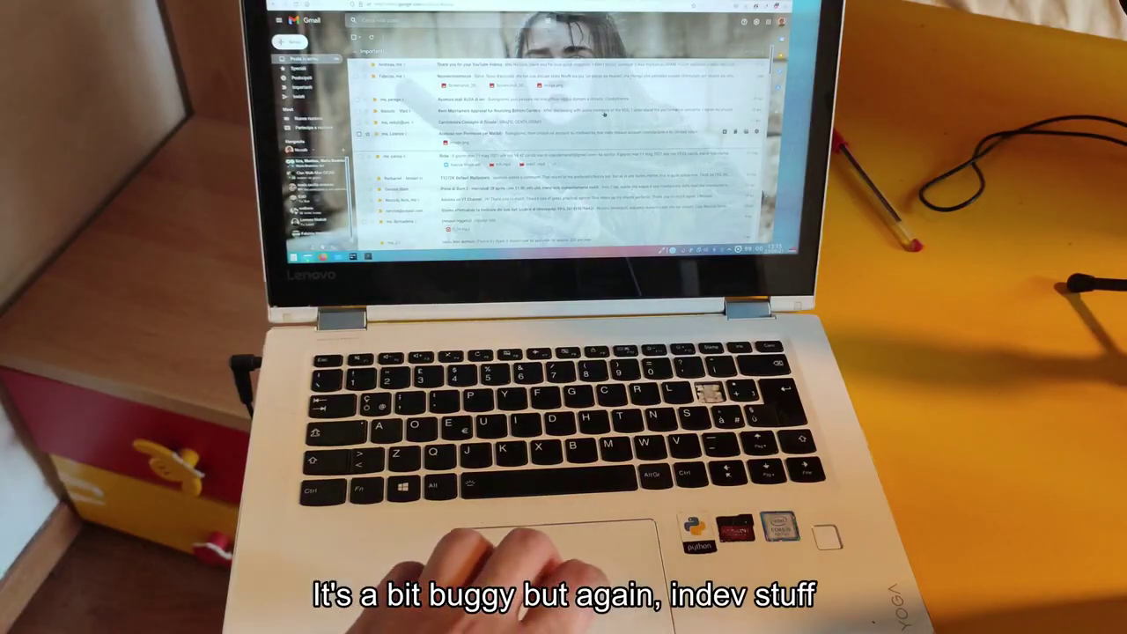
# Zoom out to the workspace grid and overview and back, ending on the full-screen Gmail window.
pyautogui.press('super+s')
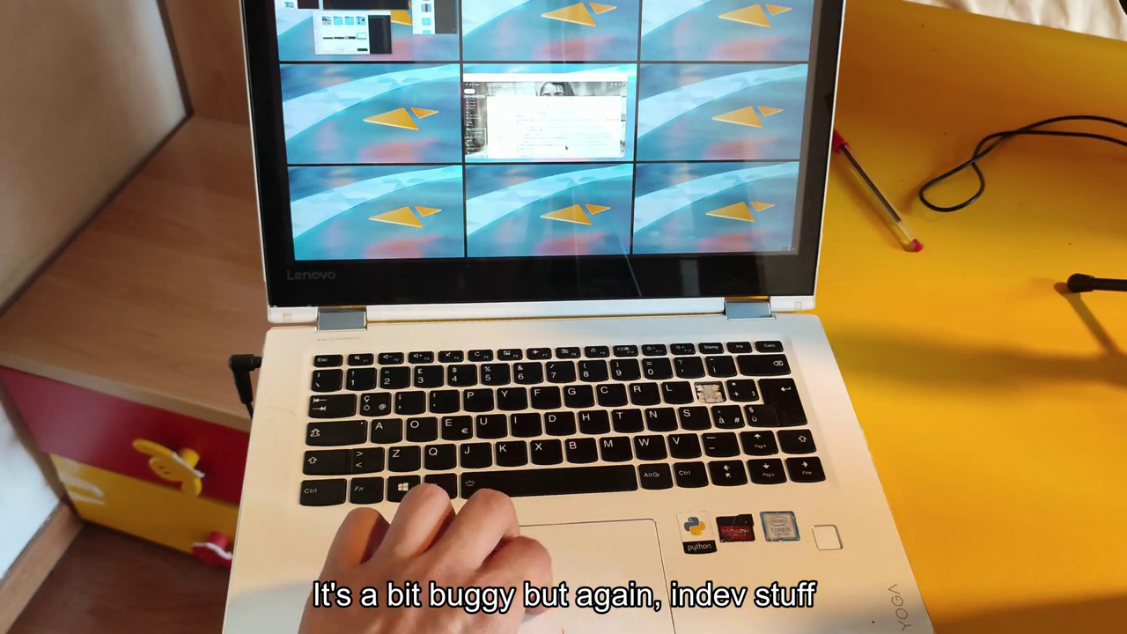
pyautogui.click(544, 119)
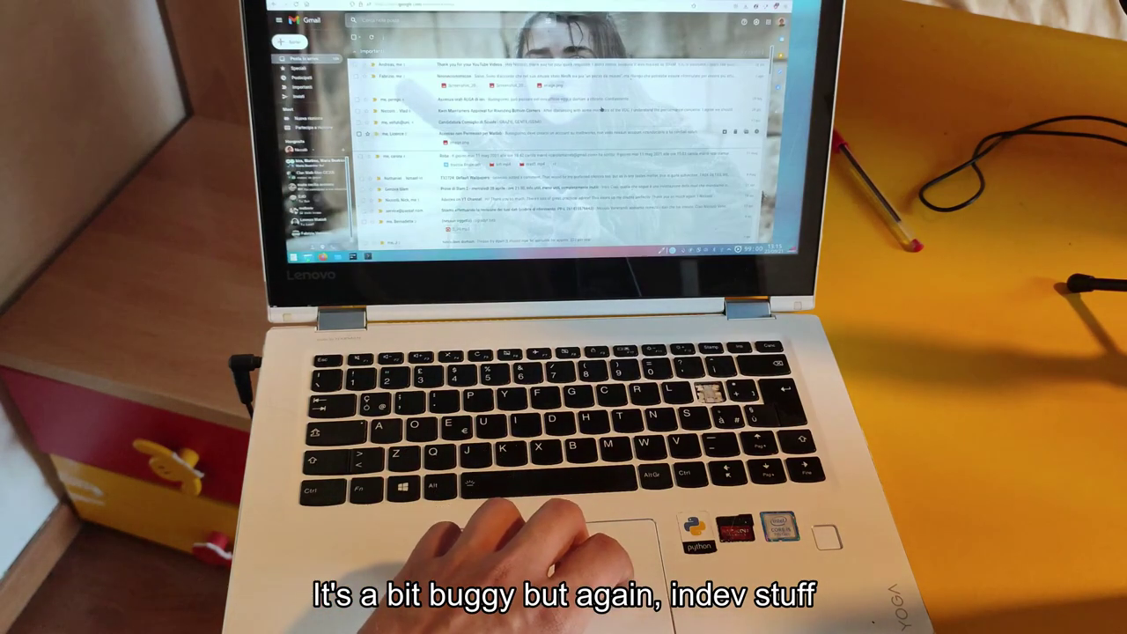
pyautogui.press('super')
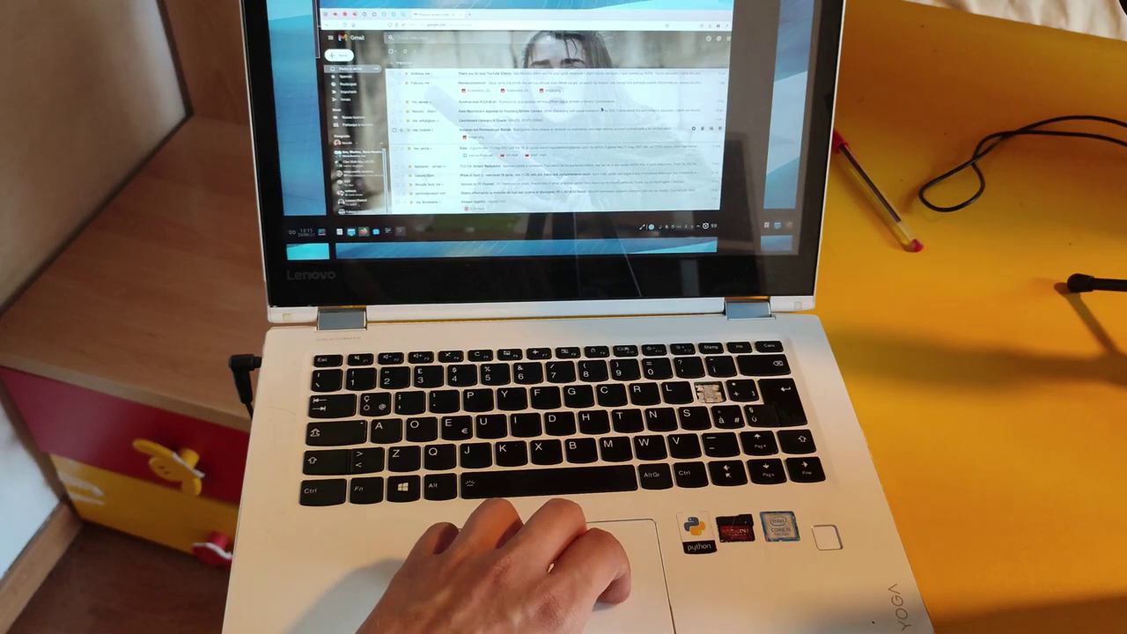
pyautogui.press('super')
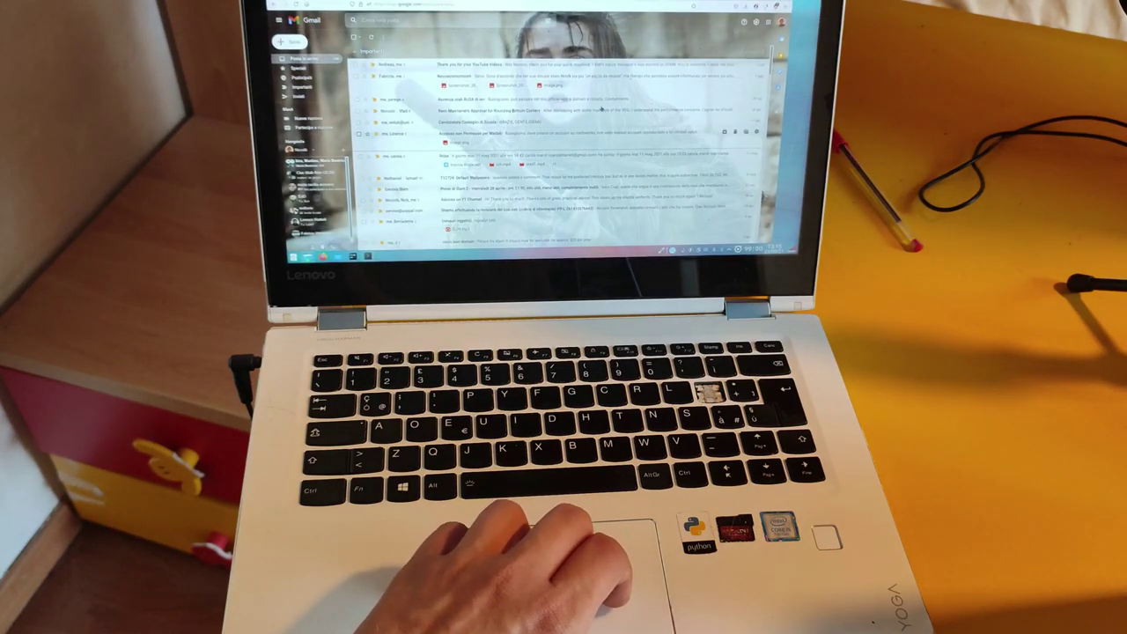
pyautogui.press('super')
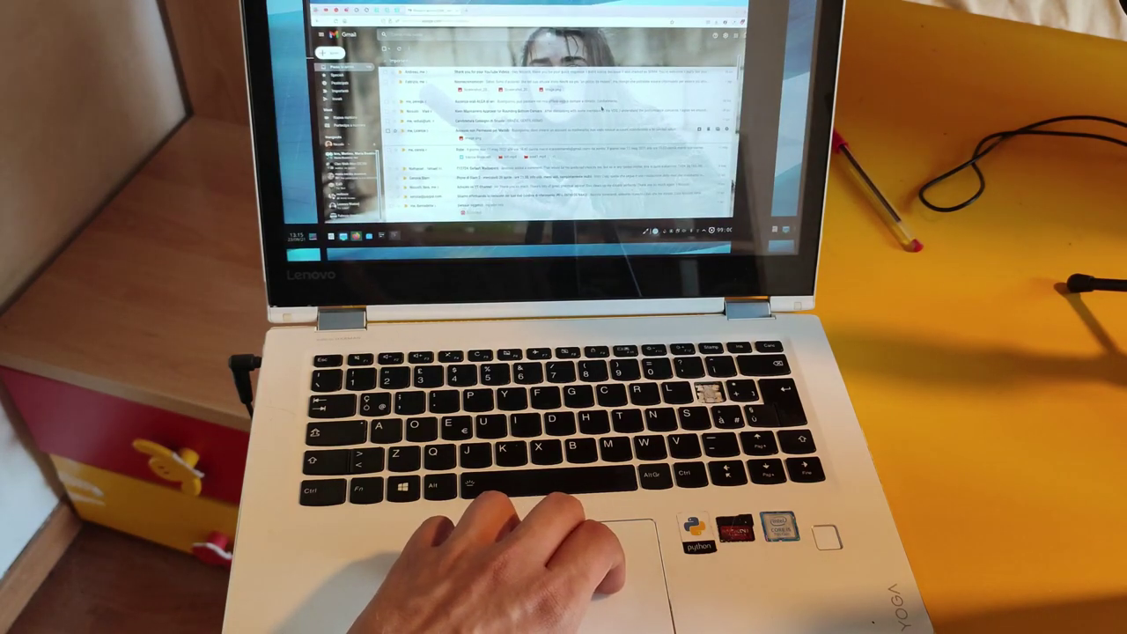
pyautogui.press('super')
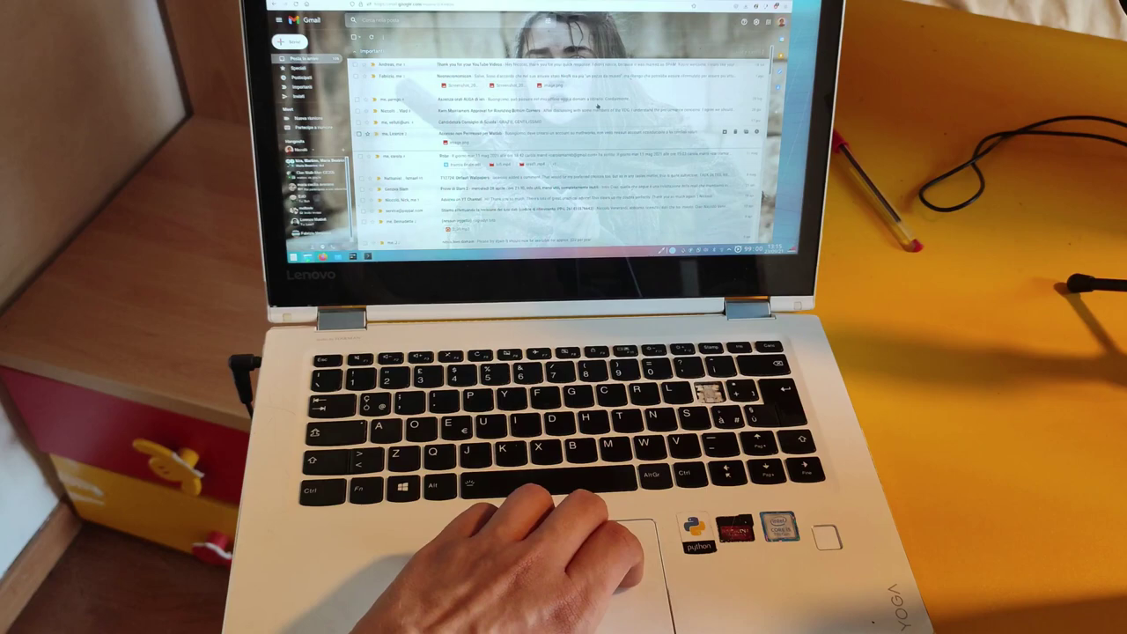
# Show and close the nine-desktop grid, then restore Gmail to a smaller window with Super+Down.
pyautogui.press('super+s')
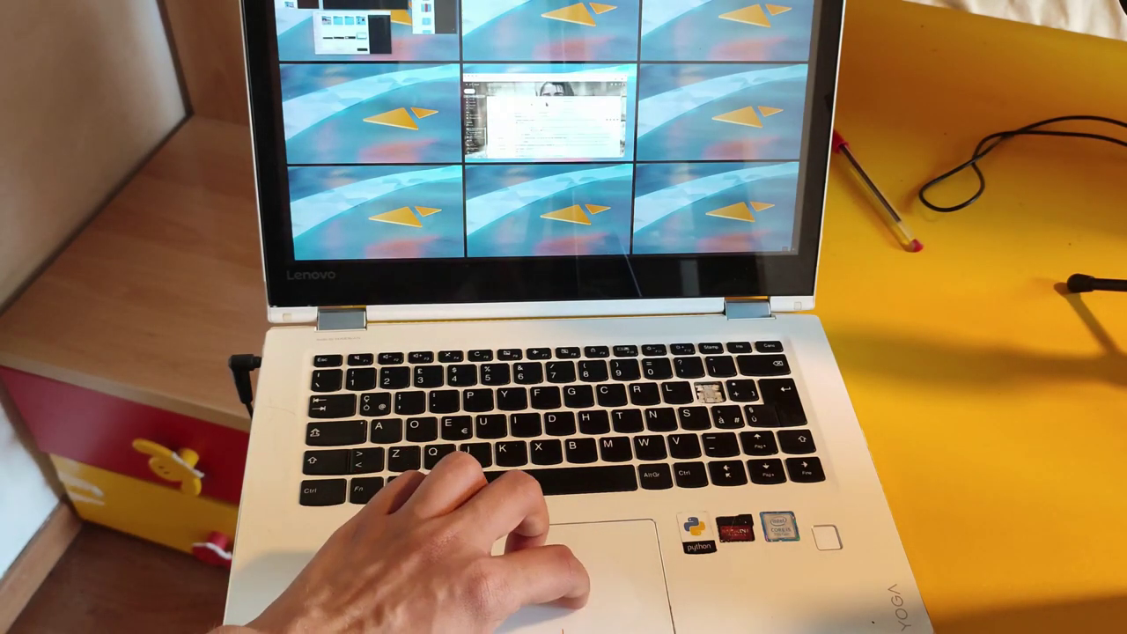
pyautogui.press('Return')
pyautogui.press('super+Down')
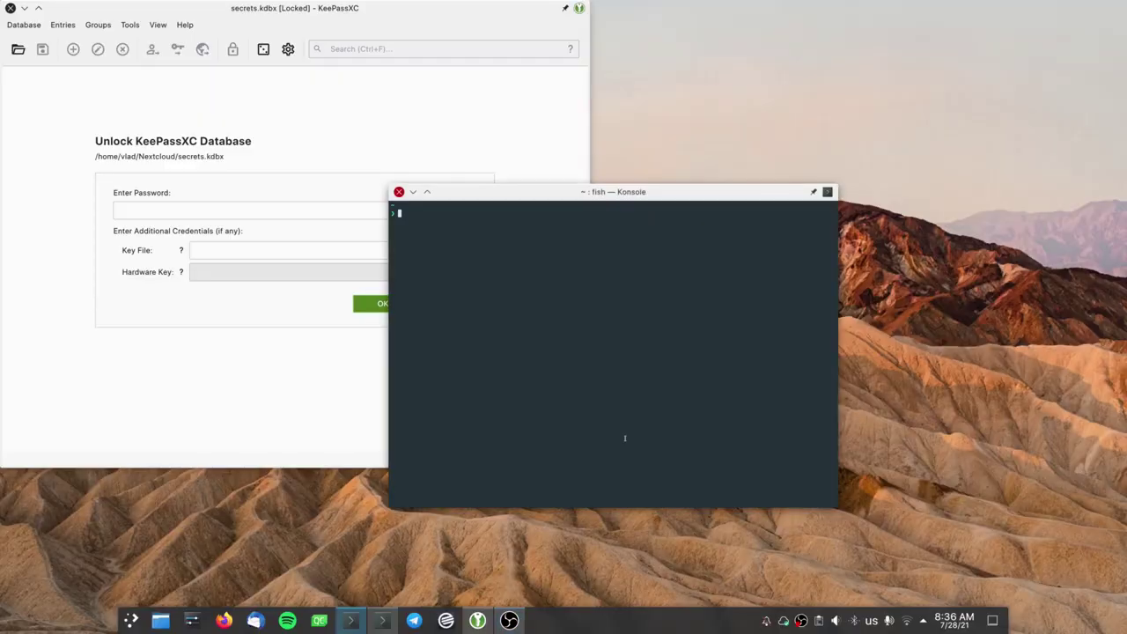
# Raise the KeePassXC unlock window, then visit Desktop 1 and My Desk from the Super+W overview.
pyautogui.click(292, 186)
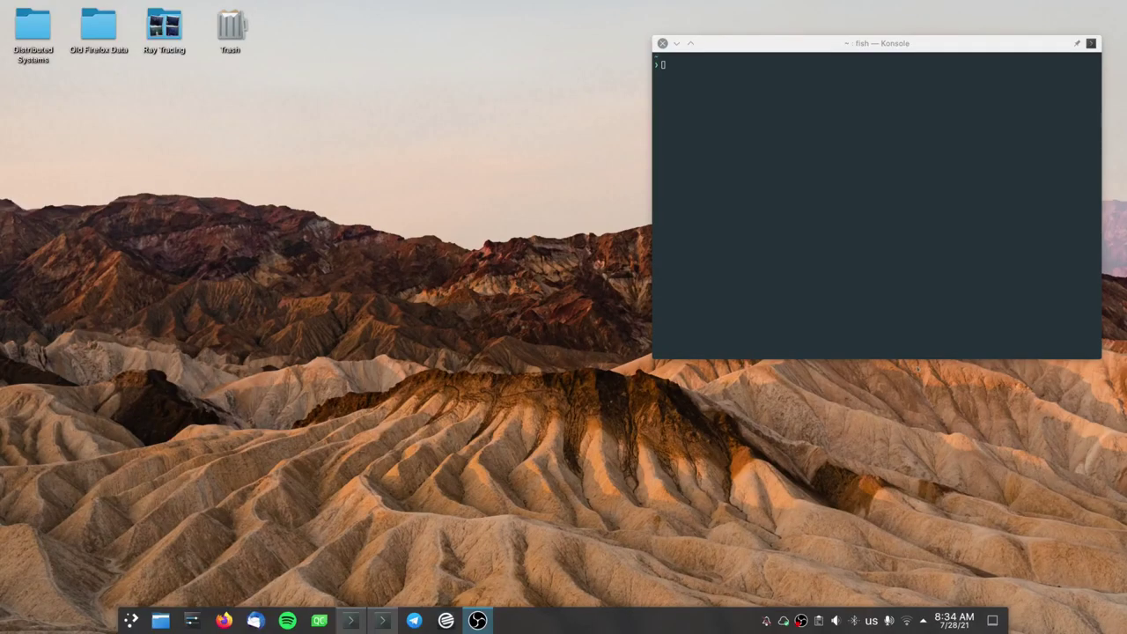
pyautogui.press('super+w')
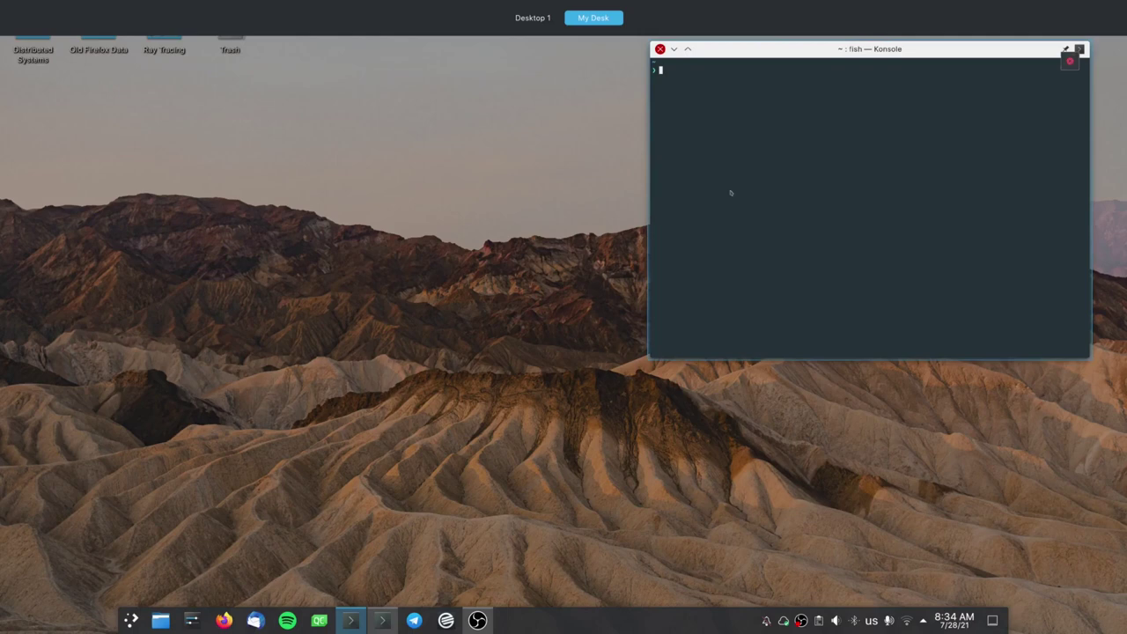
pyautogui.click(528, 17)
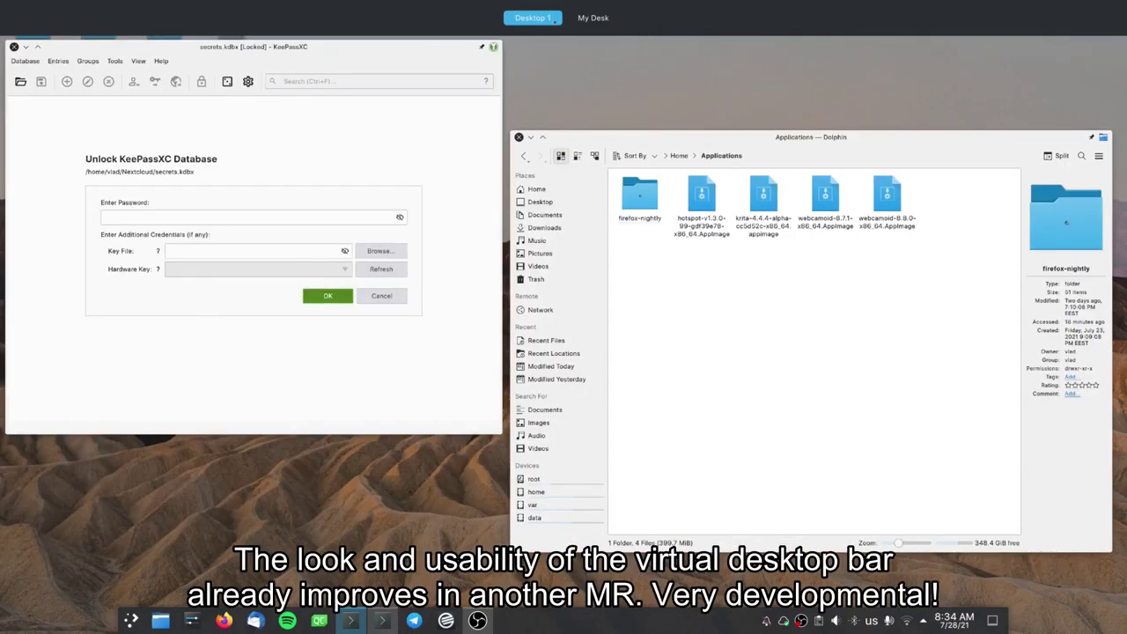
pyautogui.click(593, 17)
# Move the Konsole window onto Desktop 1 and leave the overview on Dolphin.
pyautogui.moveTo(751, 193); pyautogui.dragTo(621, 158)
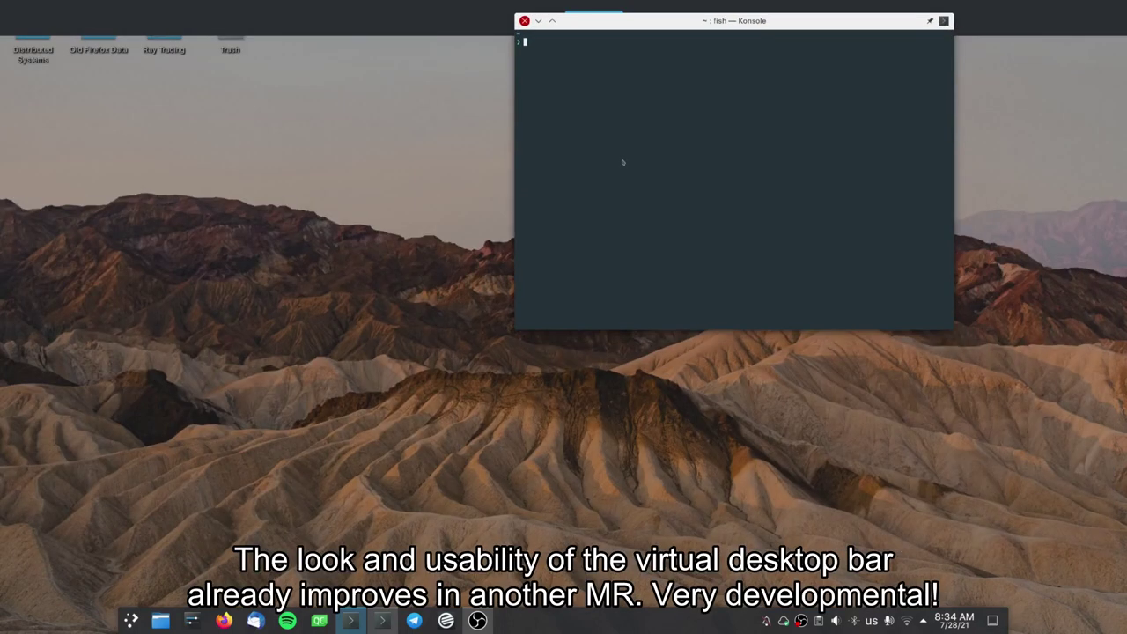
pyautogui.moveTo(344, 264); pyautogui.dragTo(541, 23)
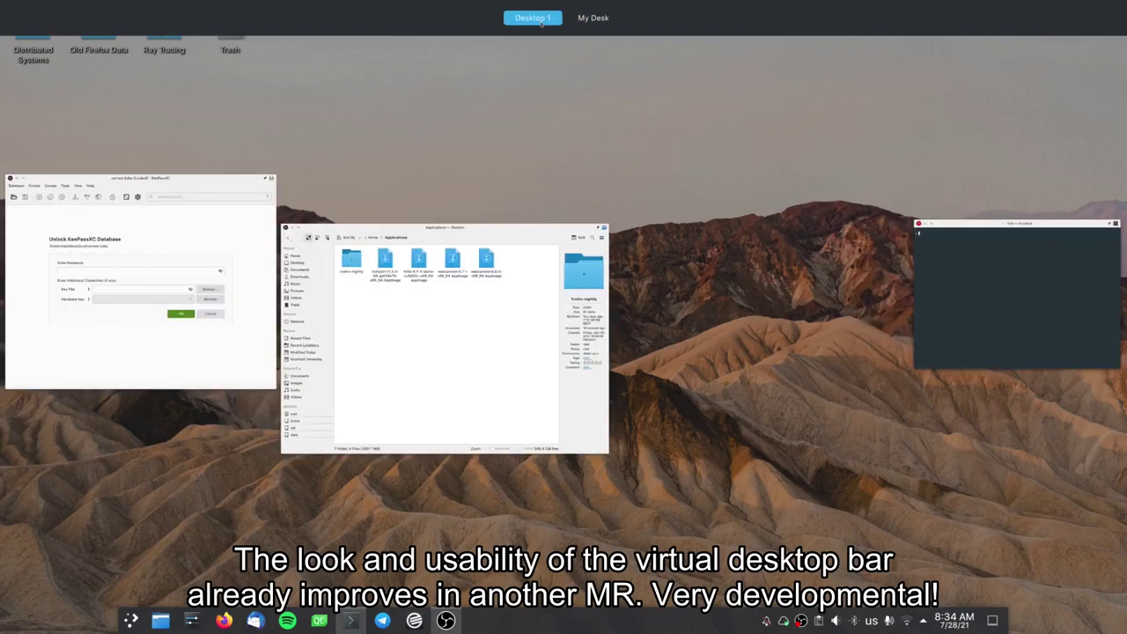
pyautogui.click(504, 342)
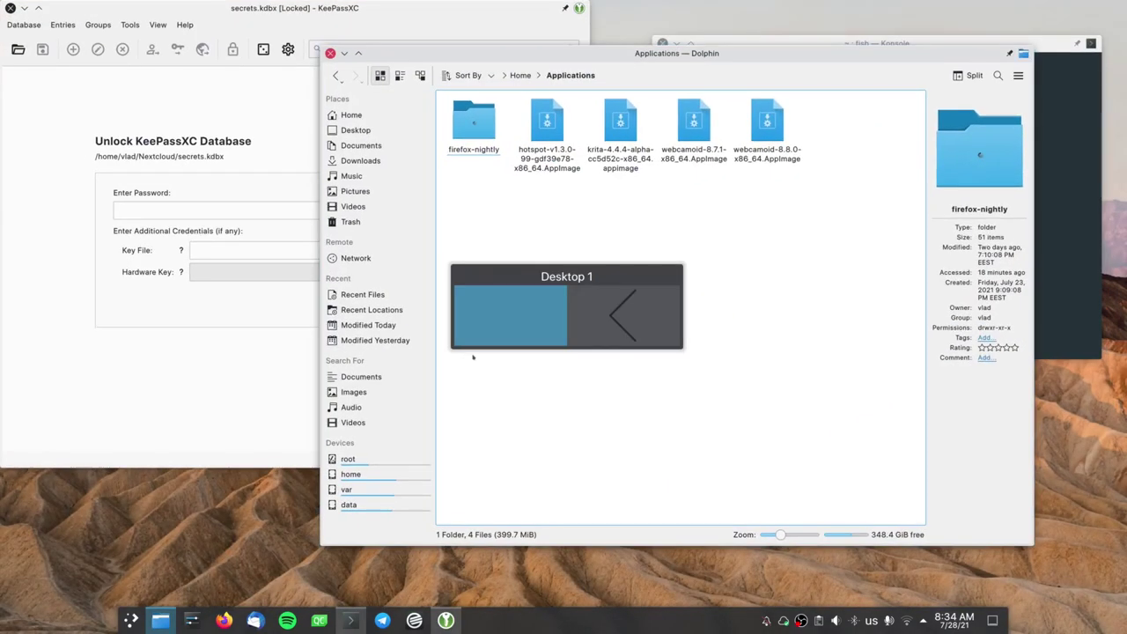
# Send Konsole back to My Desk through the overview and stay on My Desk.
pyautogui.press('super+w')
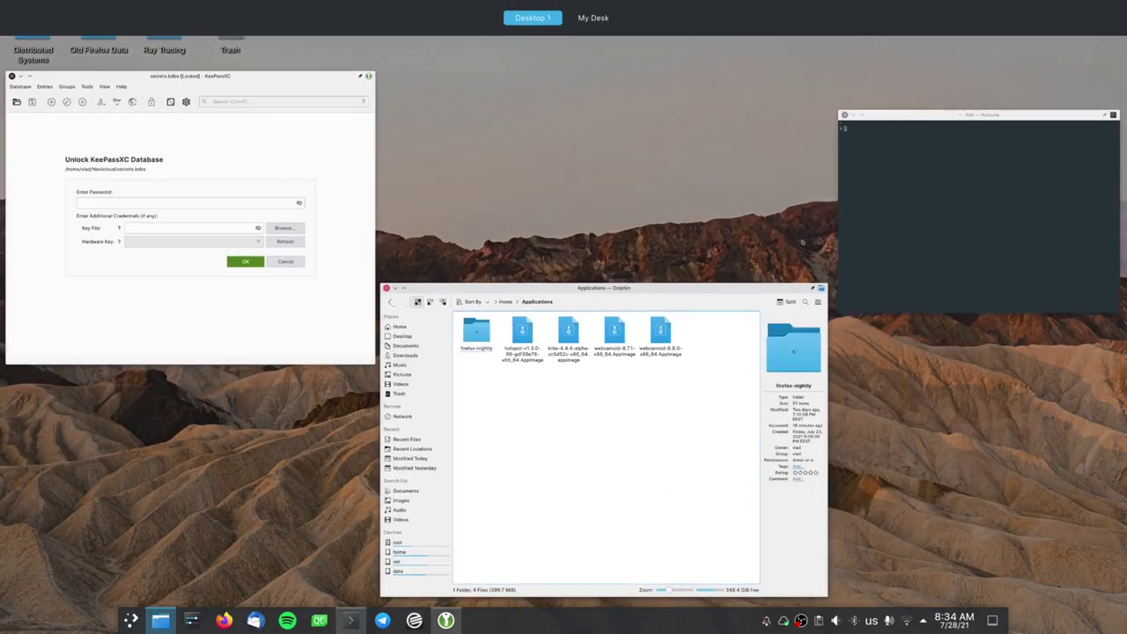
pyautogui.moveTo(881, 220); pyautogui.dragTo(586, 22)
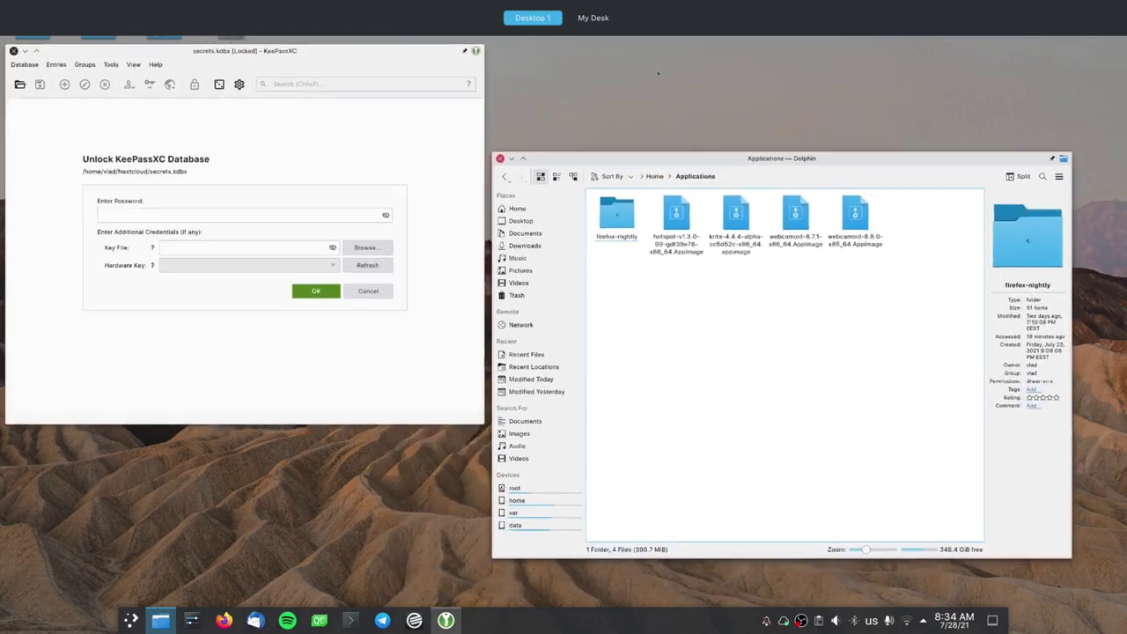
pyautogui.click(595, 18)
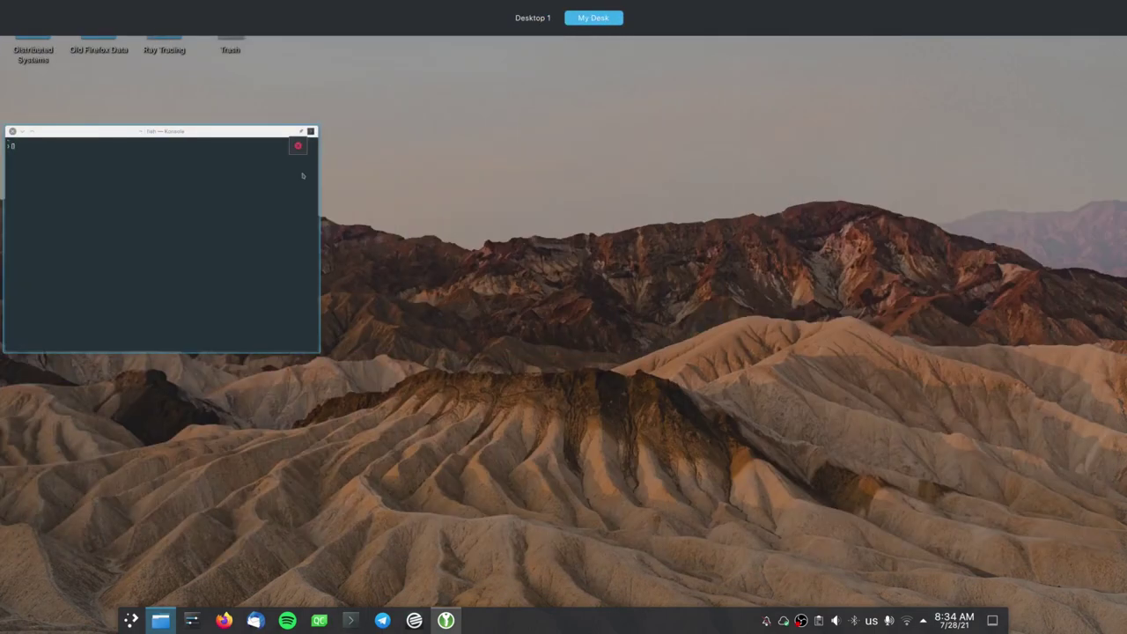
pyautogui.click(158, 238)
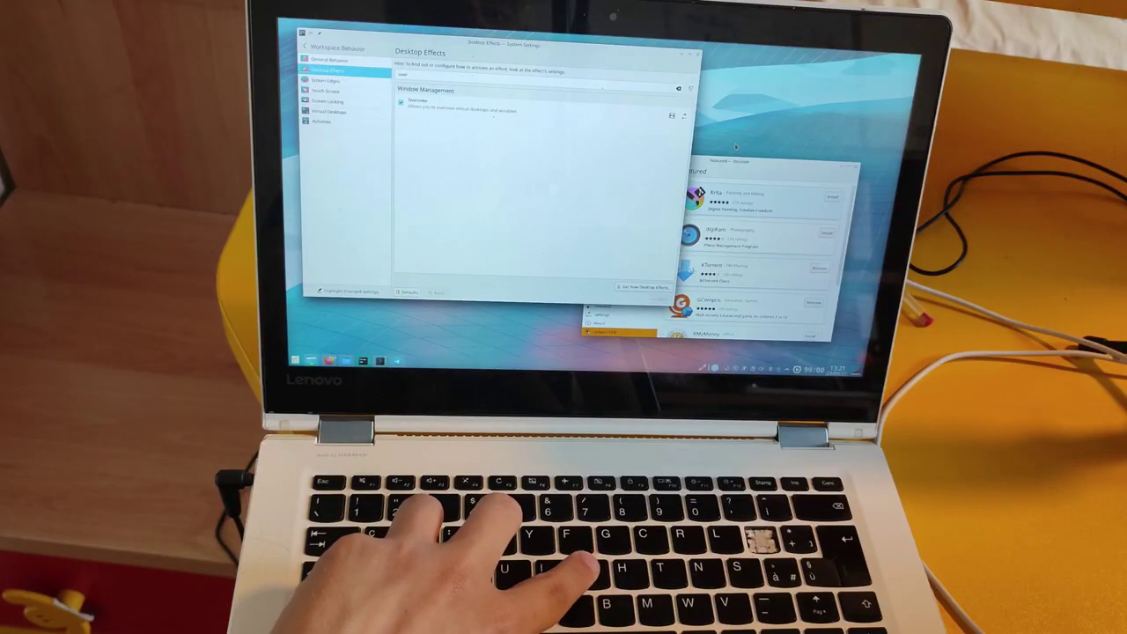
# Toggle the Overview effect on and off with Ctrl+F9, exit, then reopen it with its search field.
pyautogui.hotkey('ctrl', 'F9')
pyautogui.hotkey('ctrl', 'F9')
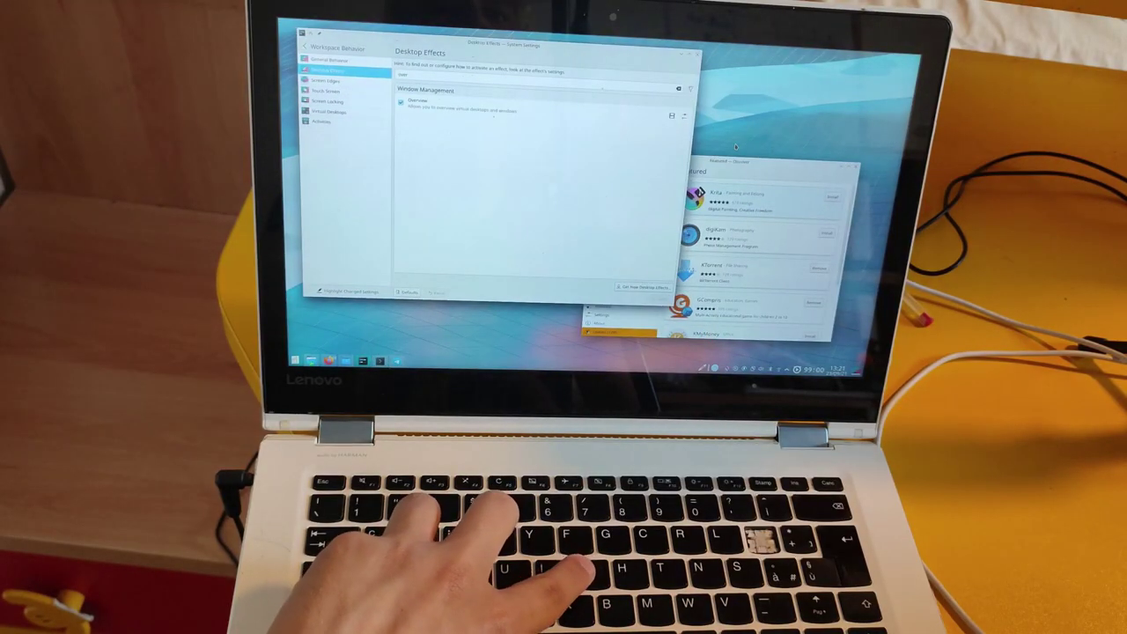
pyautogui.hotkey('ctrl', 'F9')
pyautogui.hotkey('ctrl', 'F9')
pyautogui.hotkey('ctrl', 'F9')
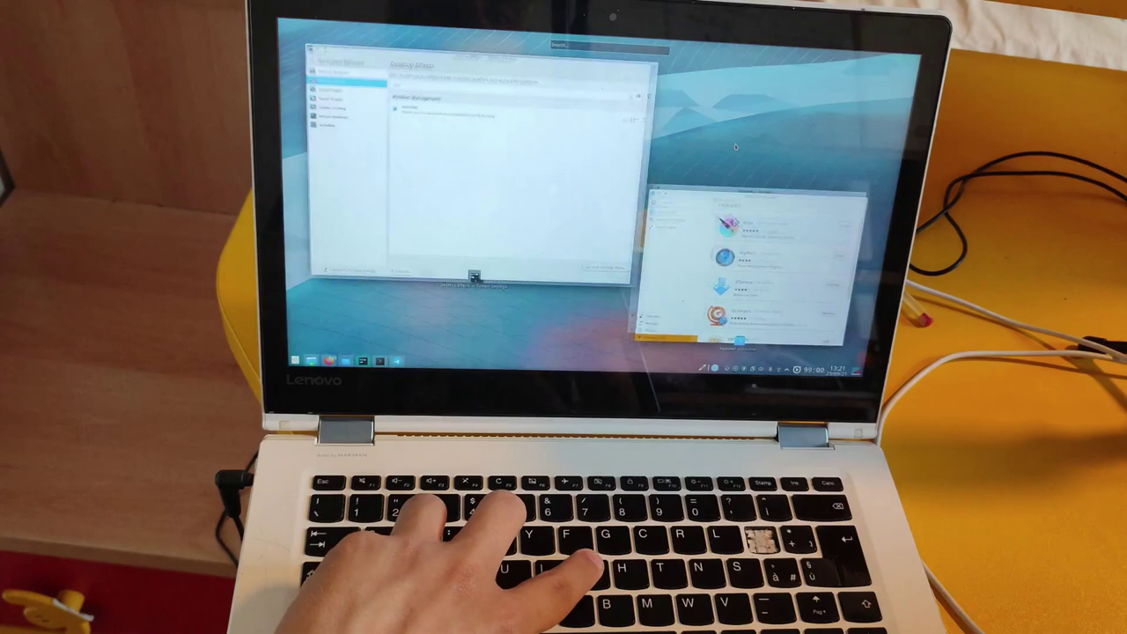
pyautogui.hotkey('ctrl', 'F9')
pyautogui.hotkey('ctrl', 'F9')
pyautogui.hotkey('ctrl', 'F9')
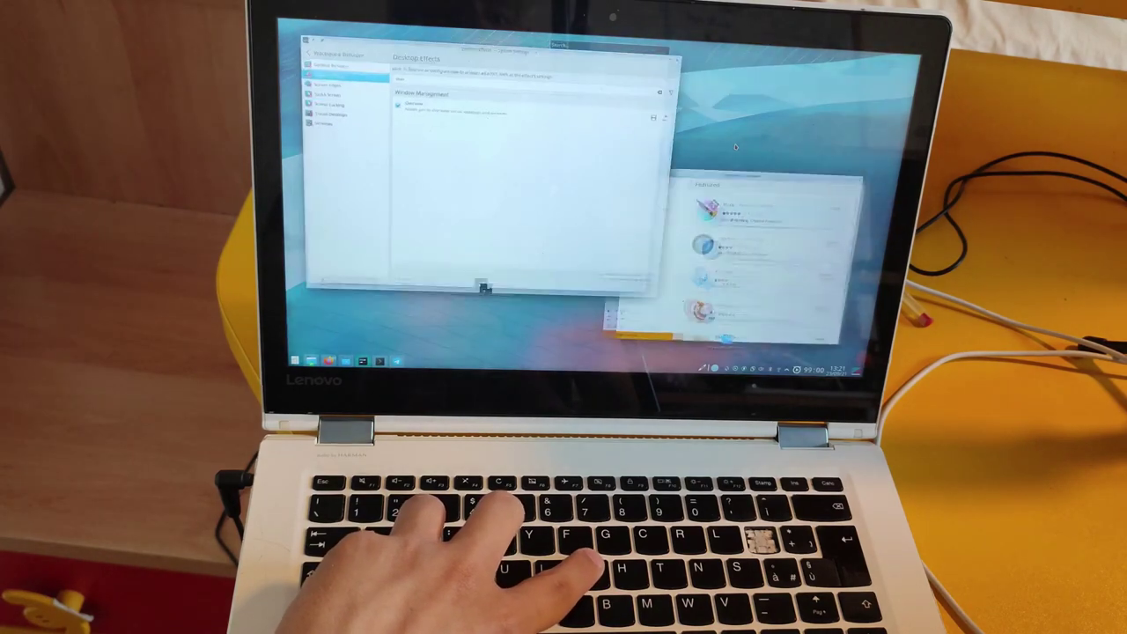
pyautogui.hotkey('ctrl', 'F9')
pyautogui.hotkey('ctrl', 'F9')
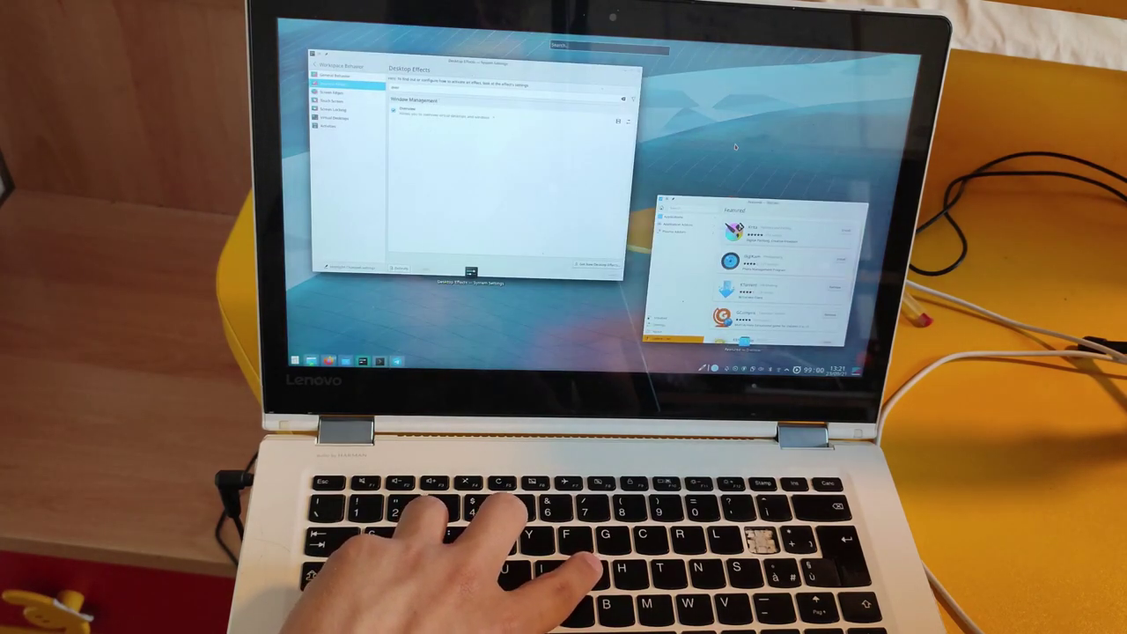
pyautogui.hotkey('ctrl', 'F9')
pyautogui.hotkey('ctrl', 'F9')
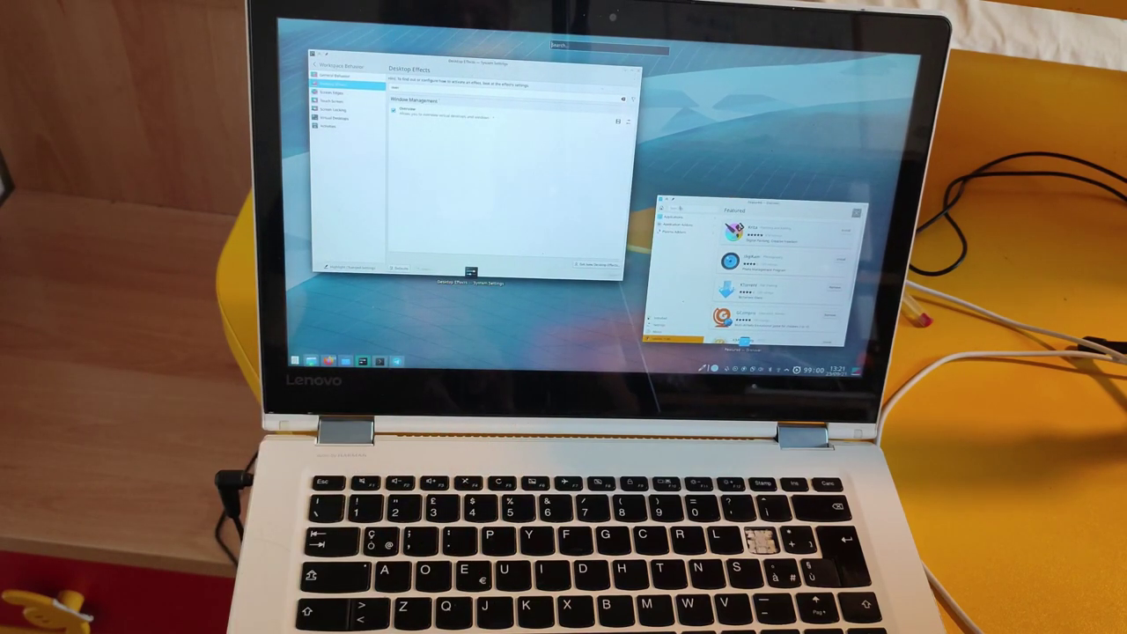
pyautogui.click(597, 128)
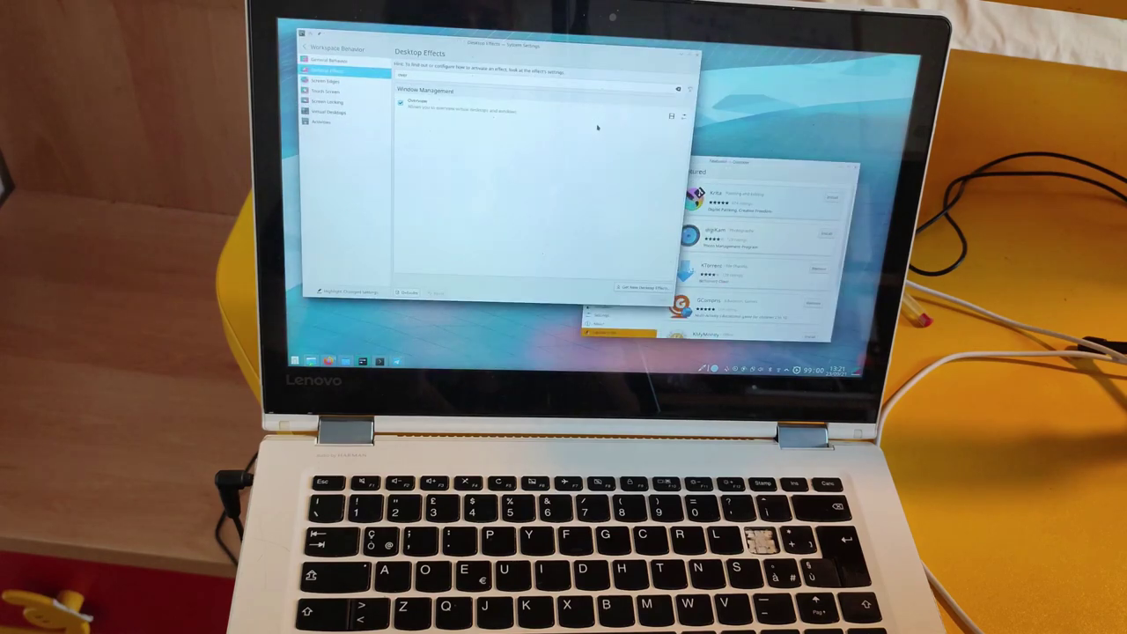
pyautogui.hotkey('ctrl', 'F9')
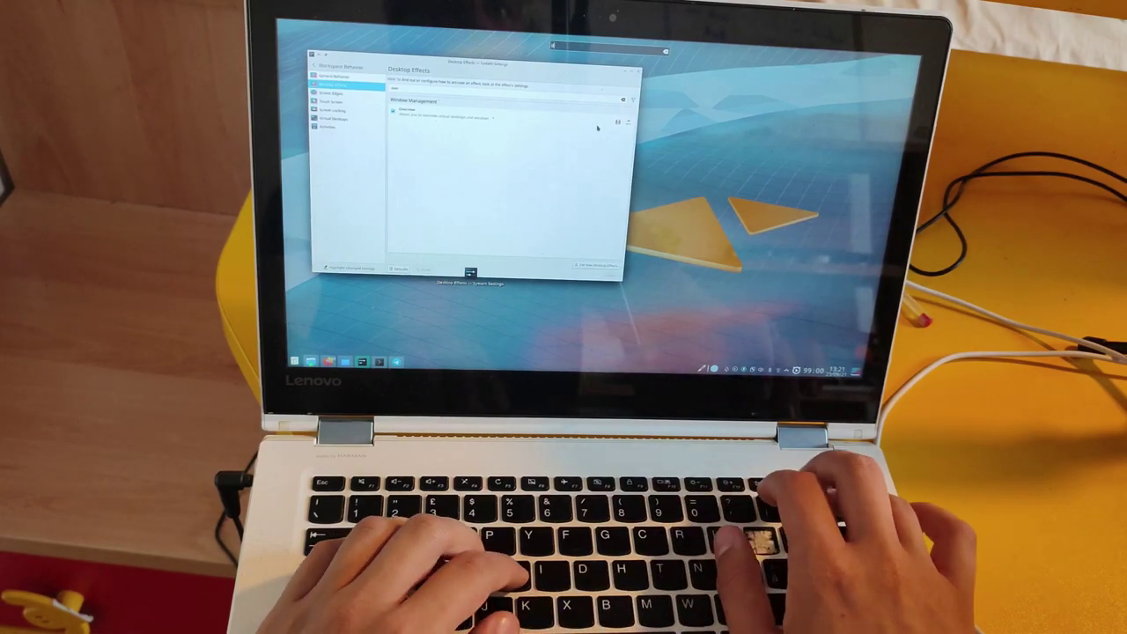
pyautogui.write('d')
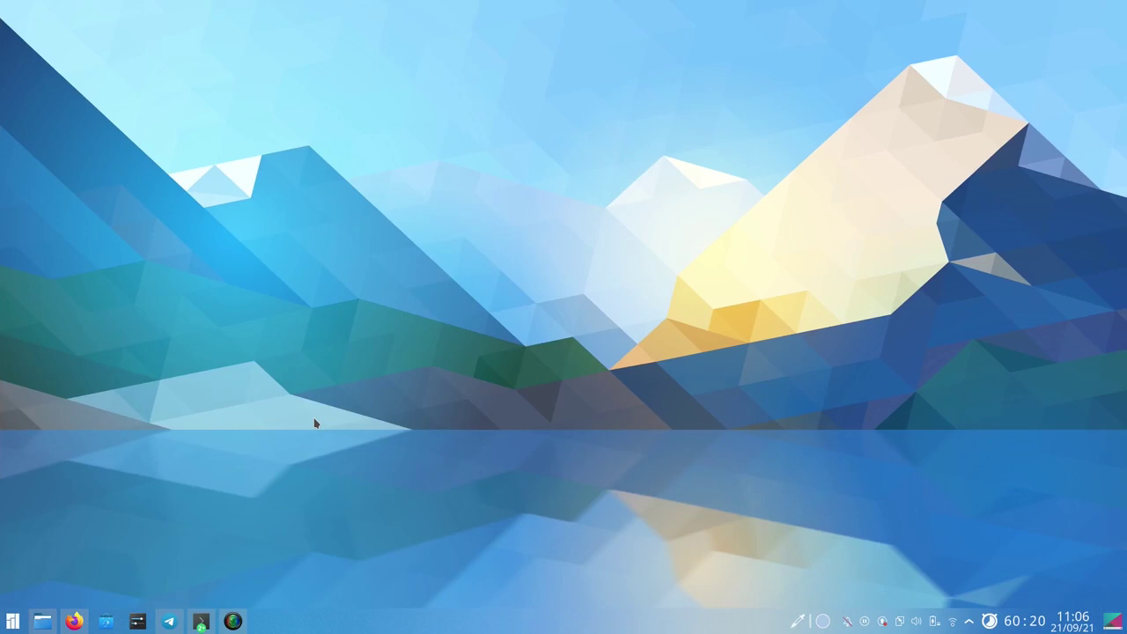
# Switch back and forth between virtual desktops 1 and 2 with Ctrl+F1/F2, showing the Slide effect.
pyautogui.hotkey('ctrl', 'F2')
pyautogui.hotkey('ctrl', 'F1')
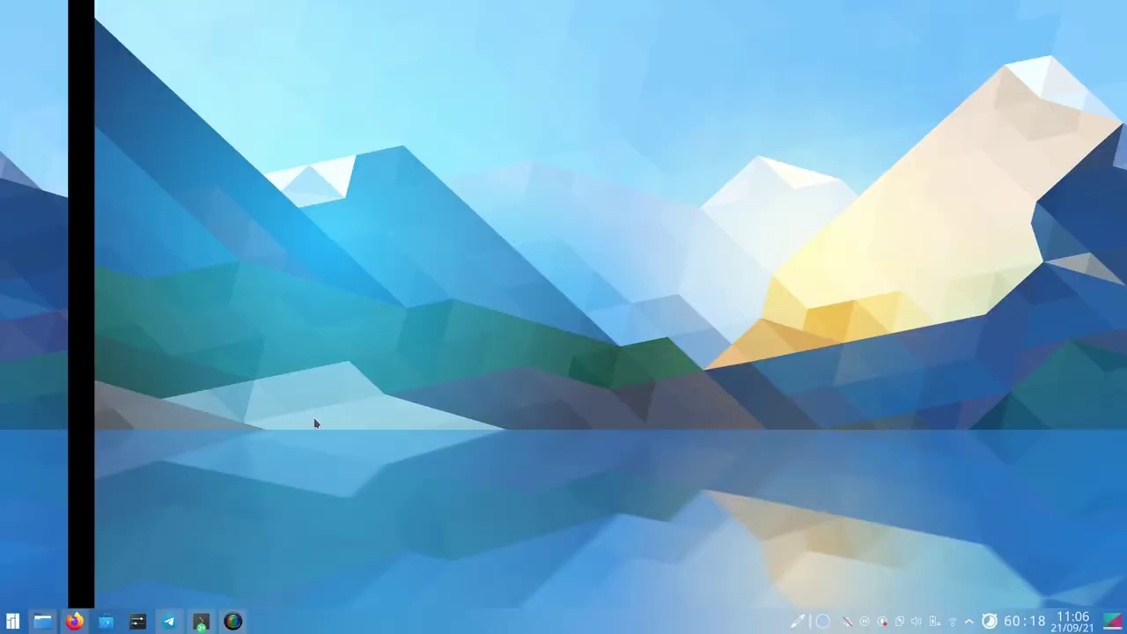
pyautogui.hotkey('ctrl', 'F2')
pyautogui.hotkey('ctrl', 'F1')
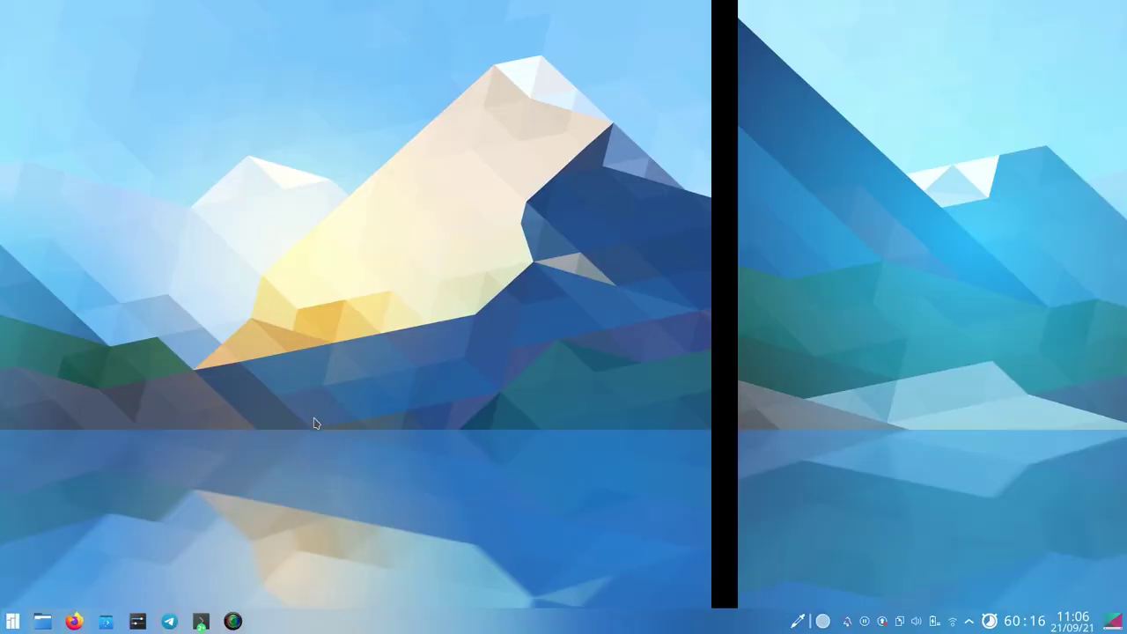